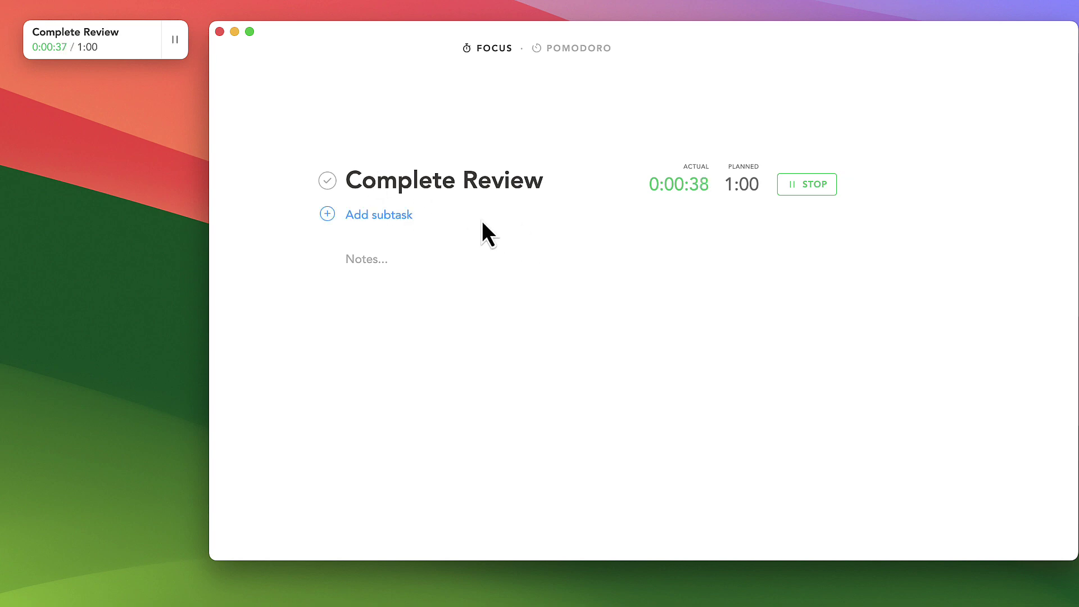
- Add a 'Research' subtask under the Complete Review task being timed in focus mode
click(401, 219)
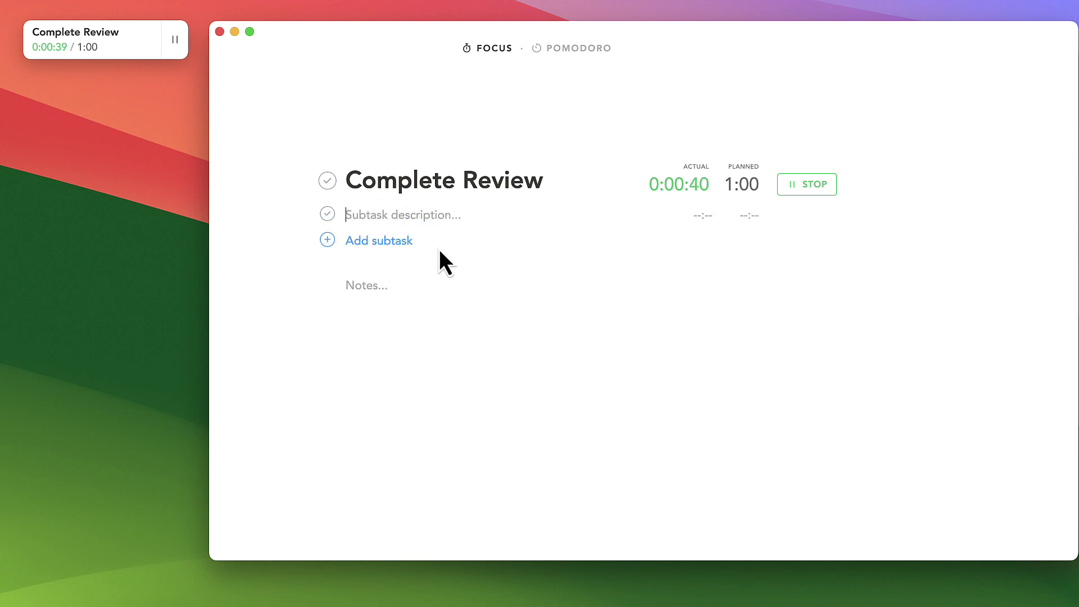
text(Research)
key(Return)
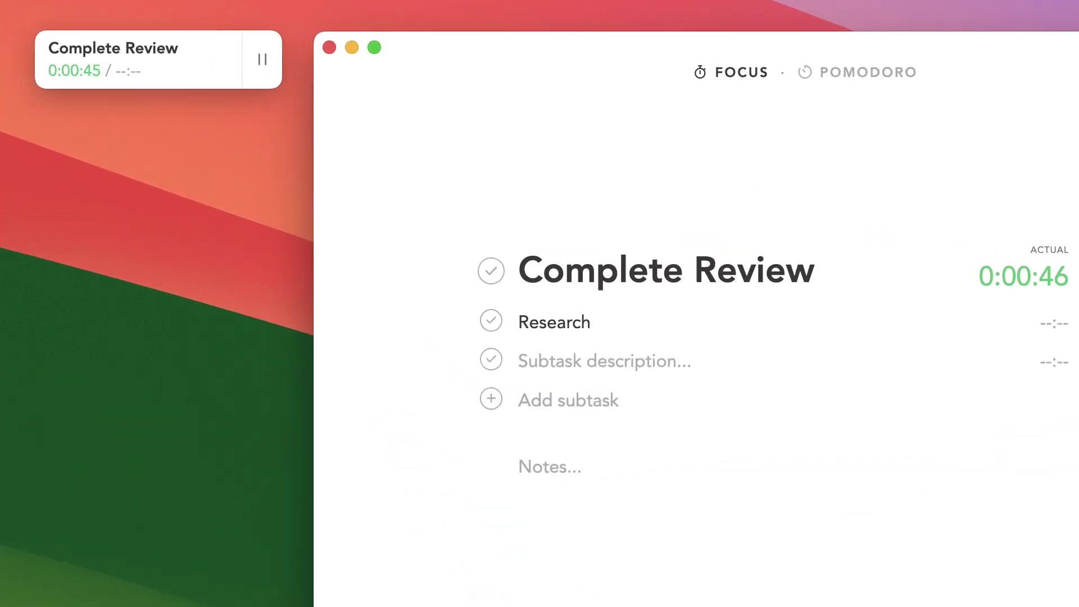
mouse_move(265, 79)
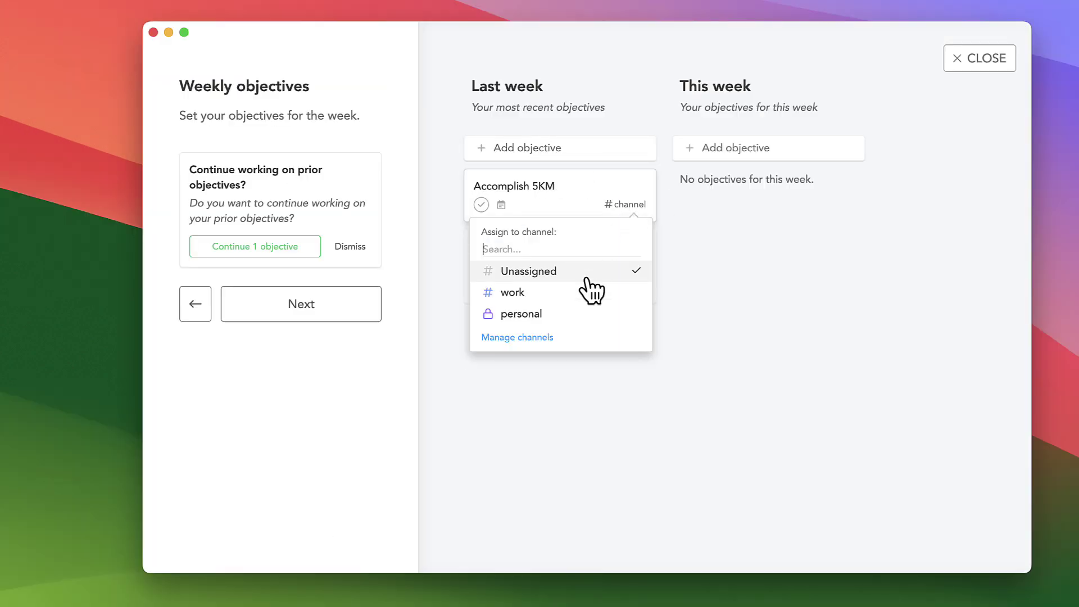
- Assign Accomplish 5KM to personal, add Review 4 Tools, and carry both into this week
click(506, 311)
click(516, 155)
text(Review 4 Tools)
key(Return)
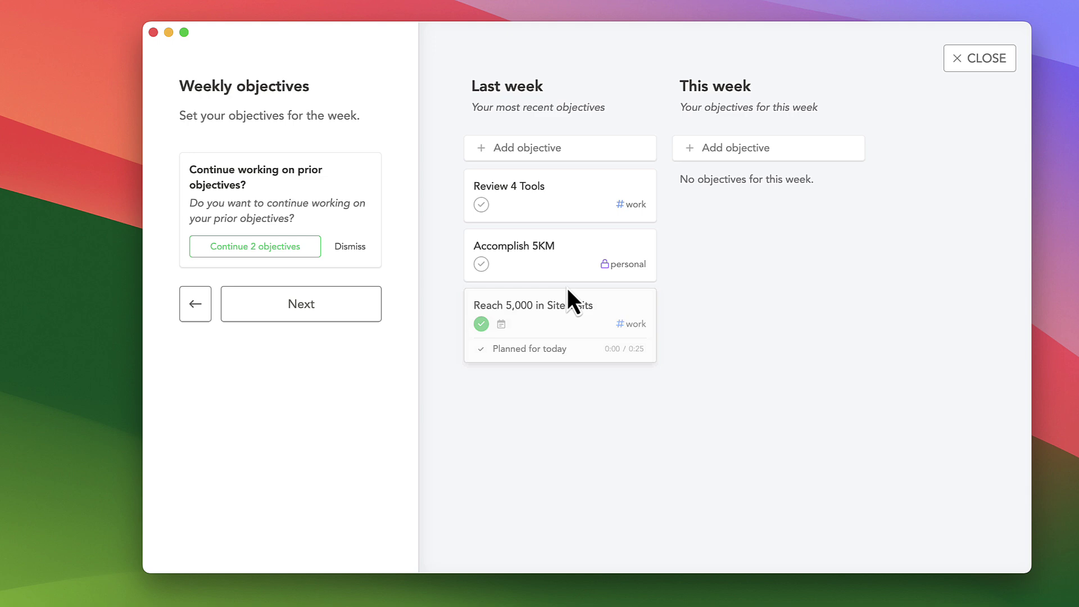
drag(571, 190, 749, 166)
click(750, 149)
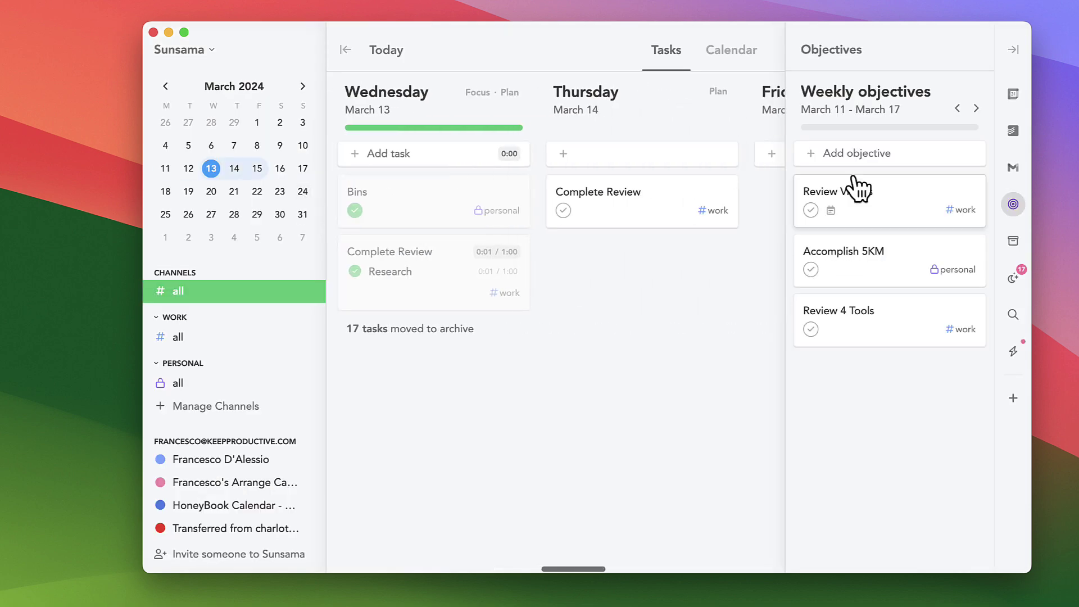
click(858, 192)
- Plan Review Videos for today, then open Accomplish 5KM's Thursday planned time
click(471, 321)
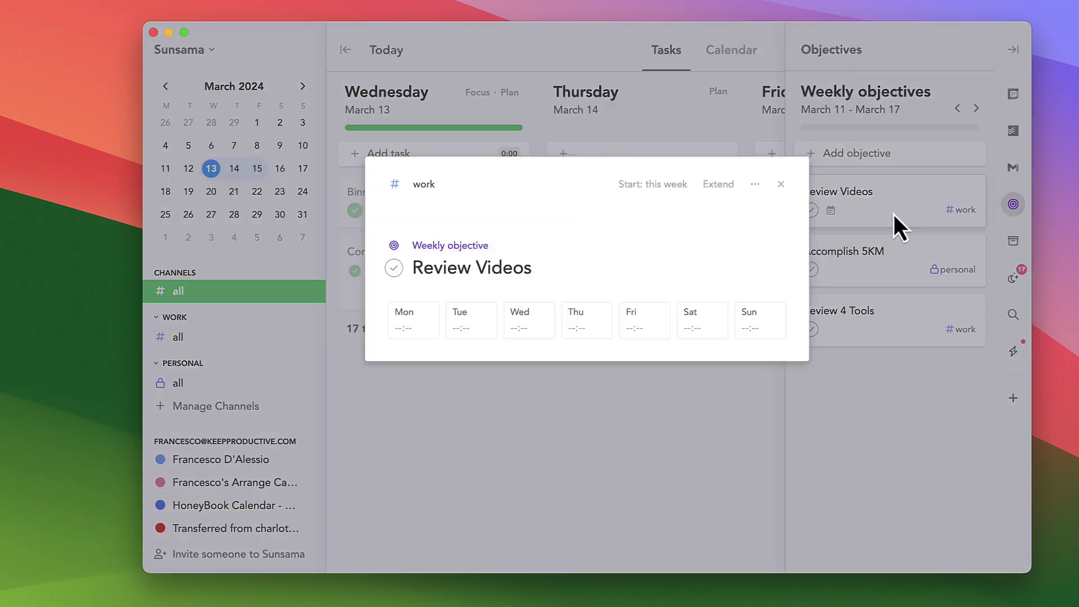
click(529, 323)
scroll(523, 461, down, 5)
click(523, 477)
click(894, 258)
click(894, 264)
click(587, 323)
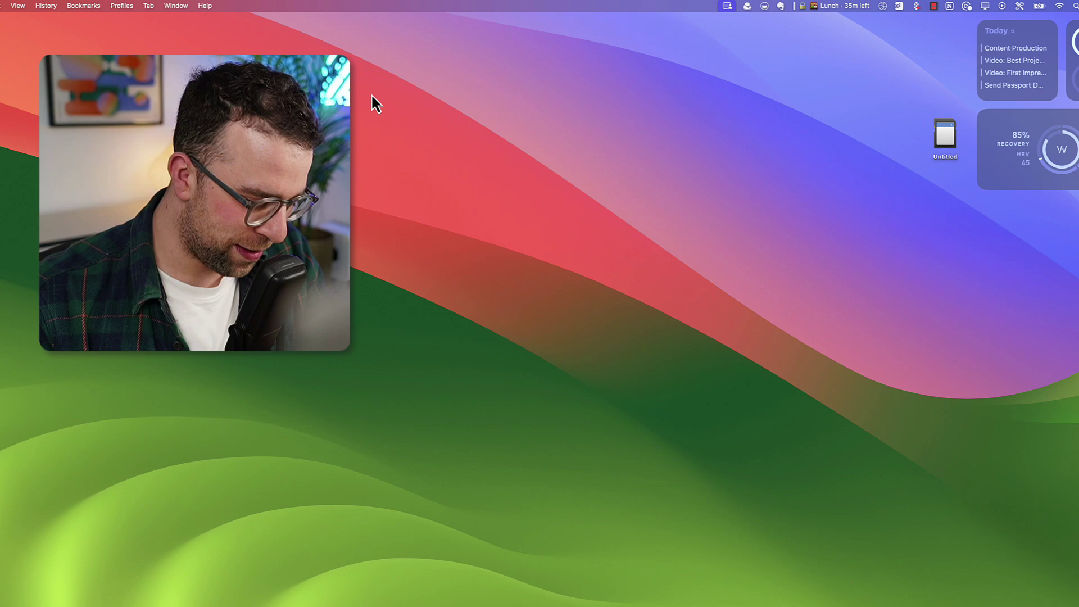
- Launch Gestimer through Spotlight search and dismiss its reminders panel
key(super+space)
text(gestimer)
key(Return)
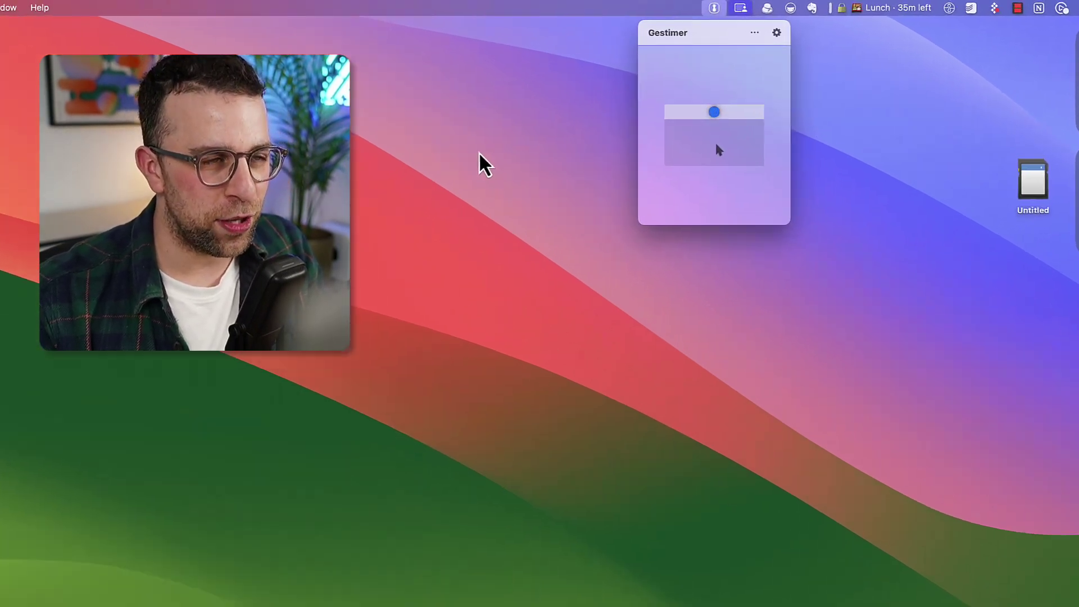
click(543, 122)
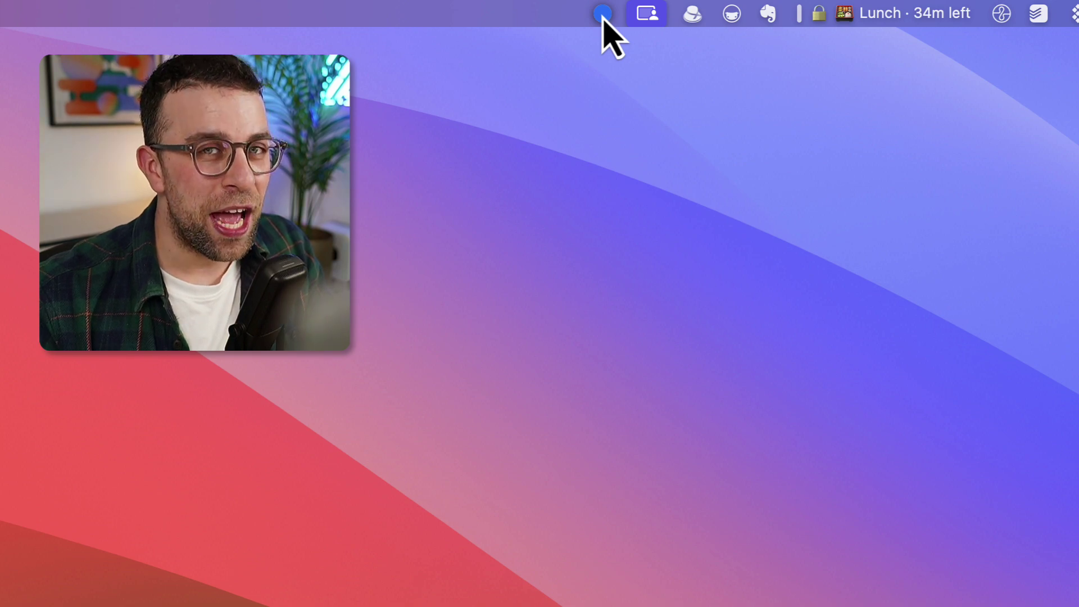
- Drag down from the Gestimer menu-bar dot until the reminder reads 45 min, at 13:11
mouse_move(603, 16)
mouse_down()
mouse_move(602, 163)
mouse_move(548, 209)
mouse_move(556, 251)
mouse_move(570, 254)
mouse_up()
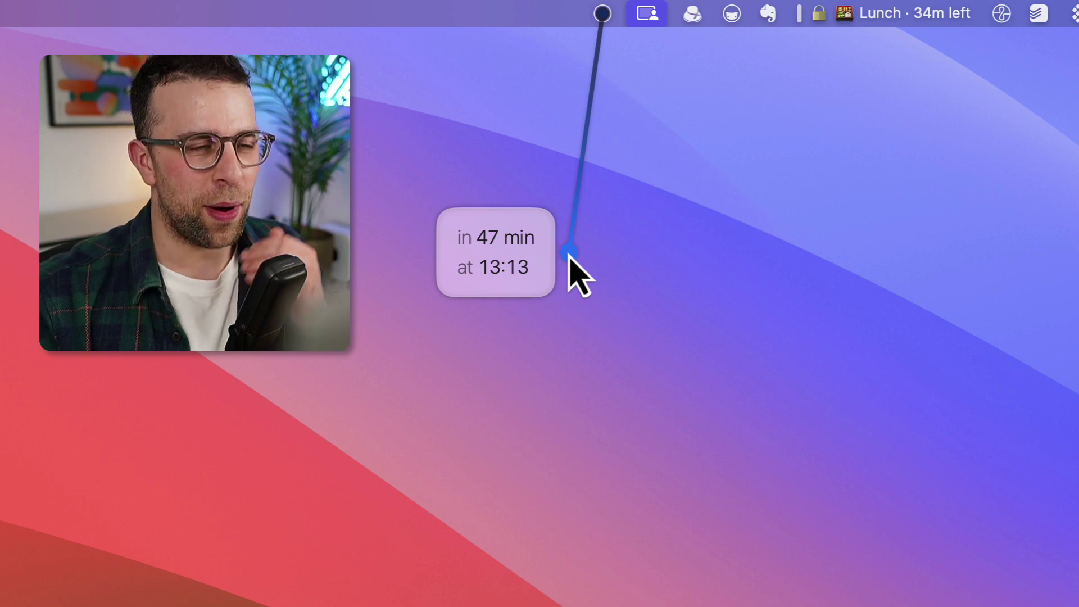
drag(570, 254, 598, 247)
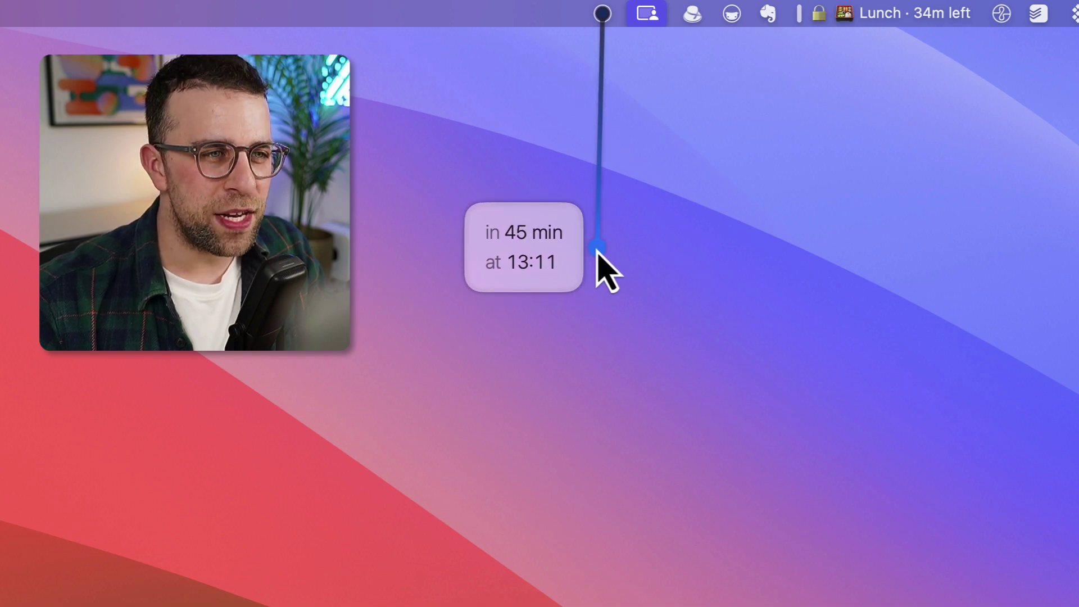
drag(597, 251, 598, 252)
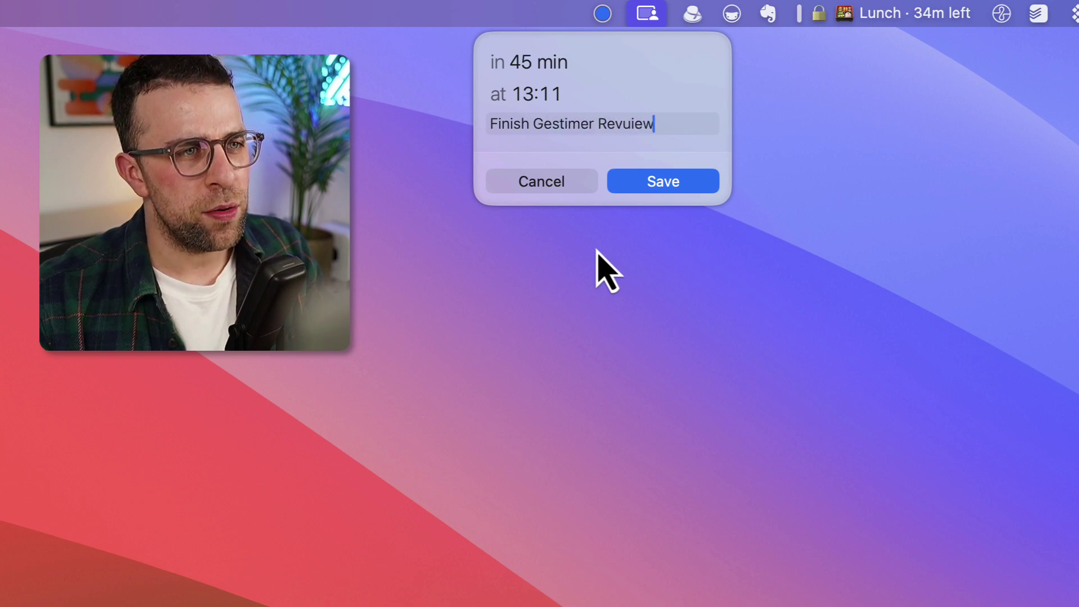
- Save the reminder as 'Finish Gestimer Review' and view the current reminders list
text(Finish Gestimer Review)
click(644, 182)
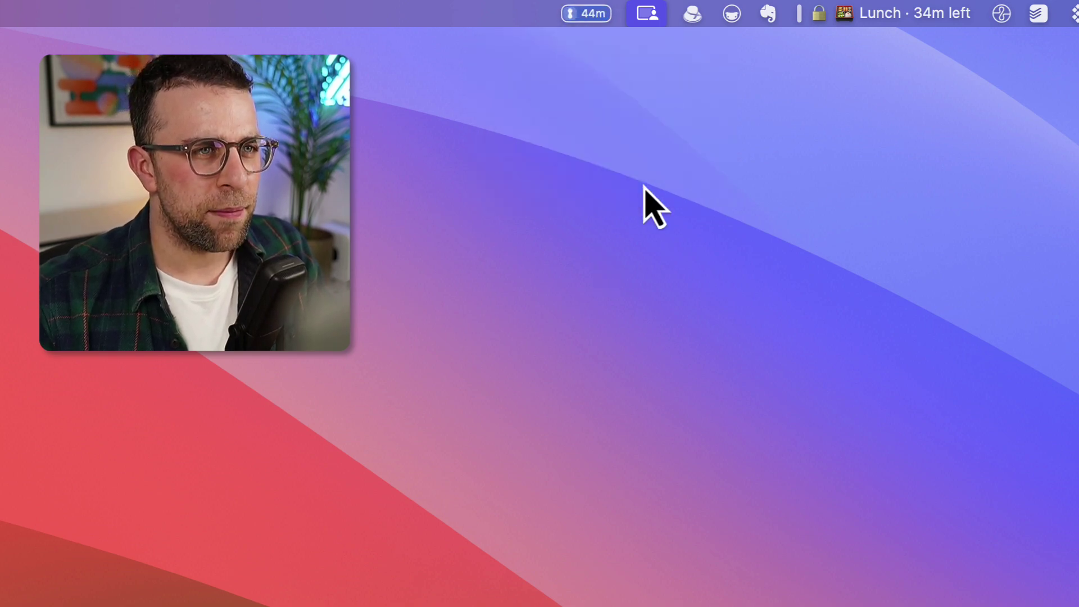
click(598, 21)
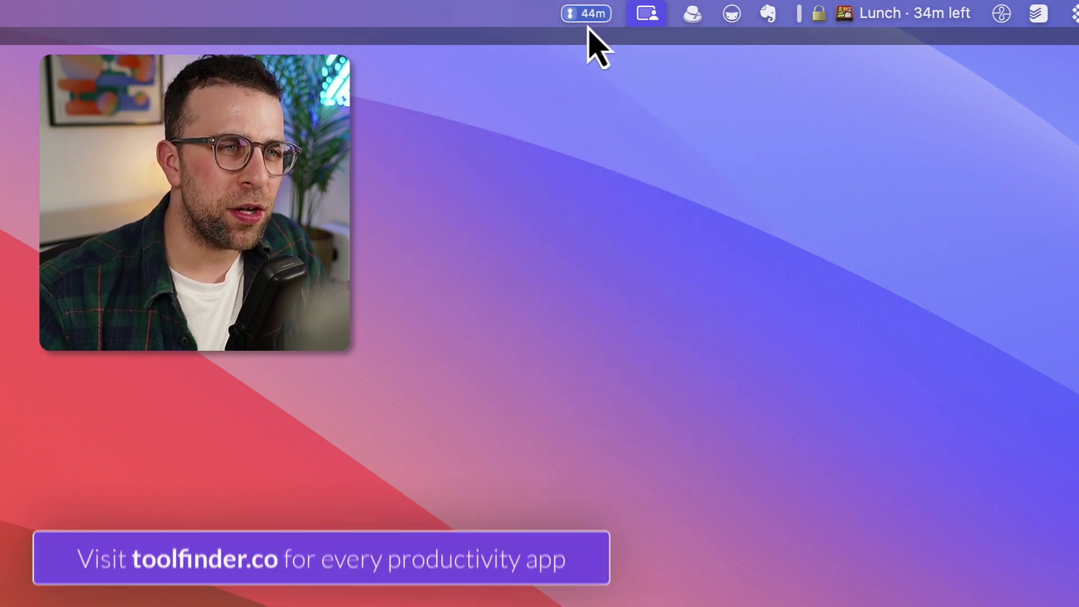
click(589, 14)
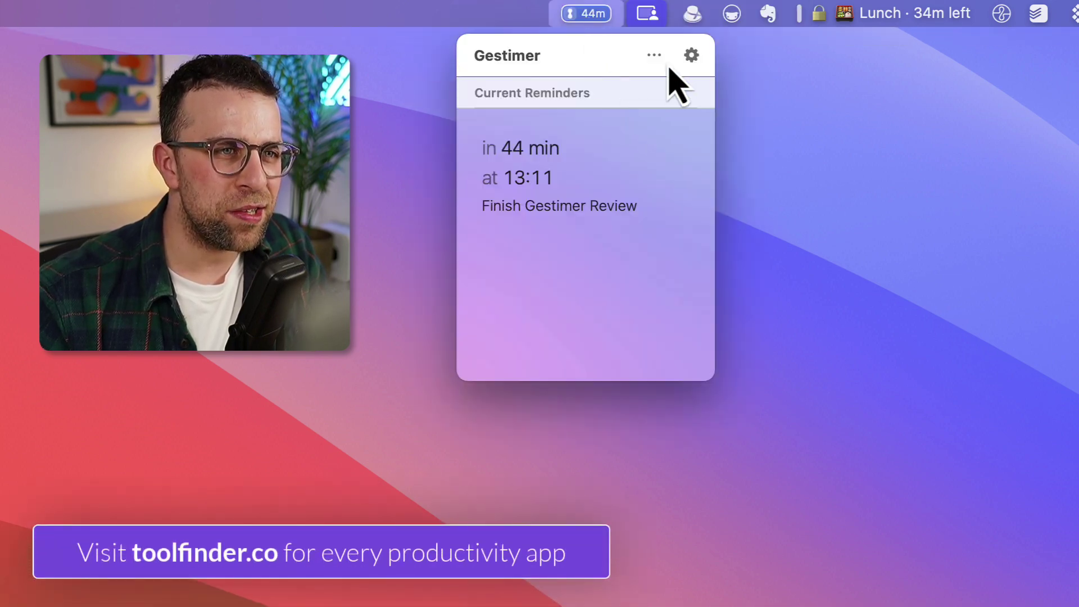
- Open Gestimer Settings from the gear menu and move the window toward screen centre
click(654, 55)
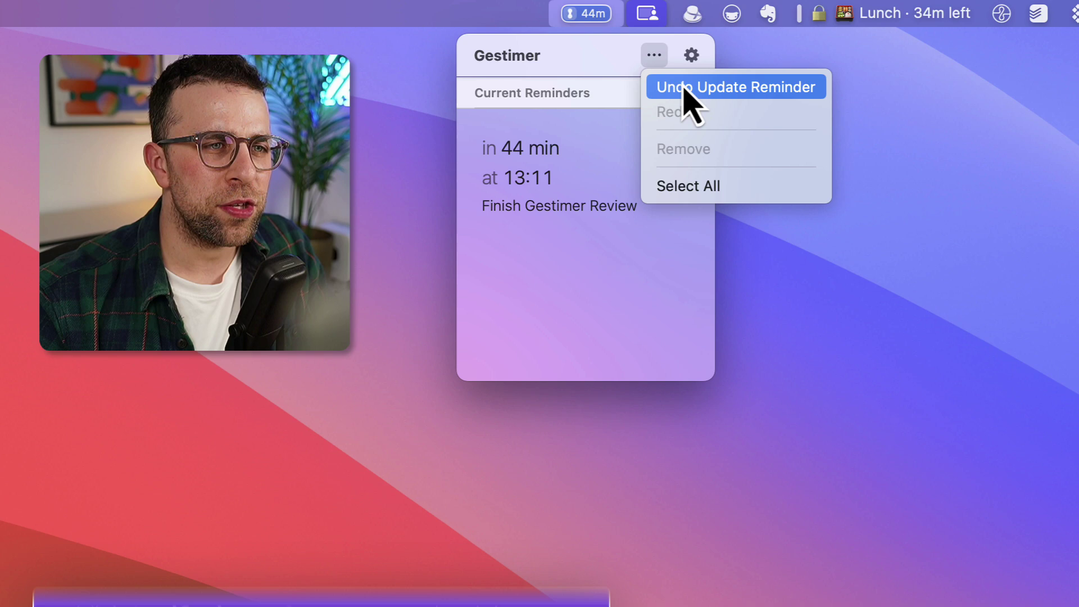
click(692, 56)
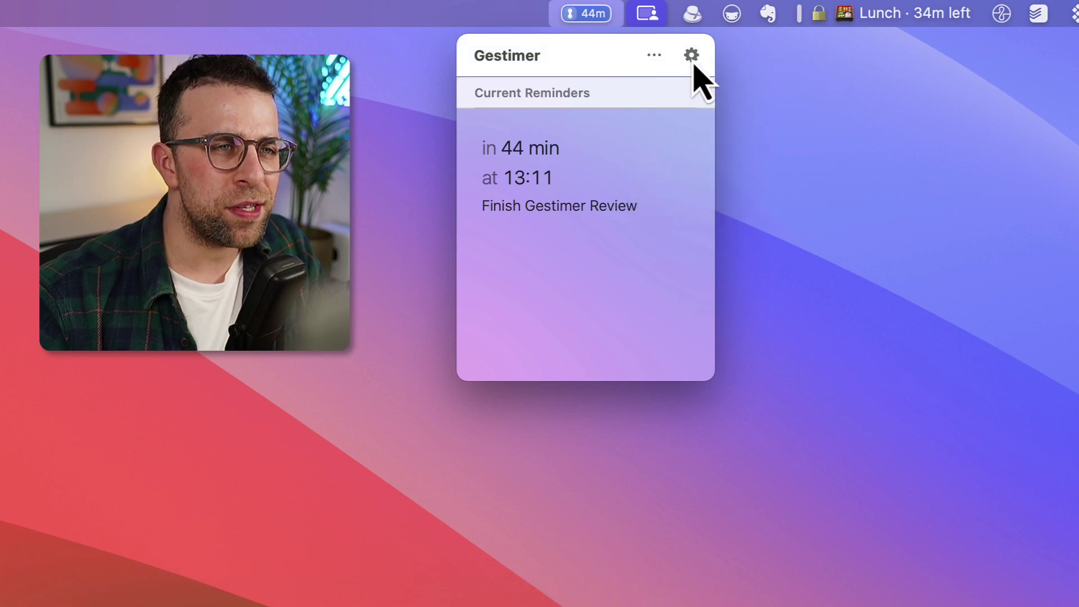
click(692, 55)
click(731, 90)
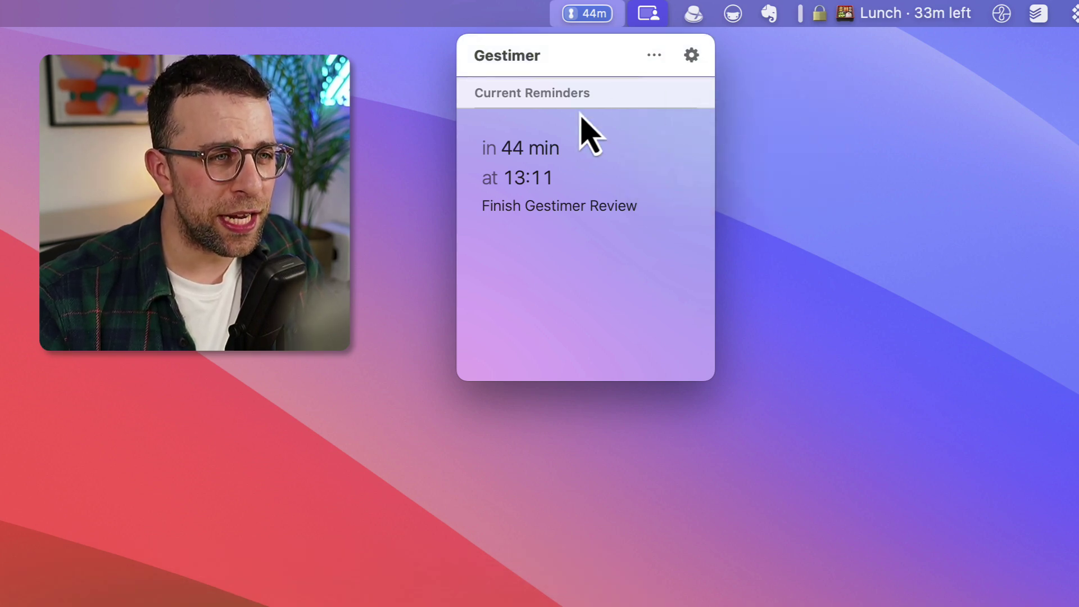
drag(138, 601, 552, 168)
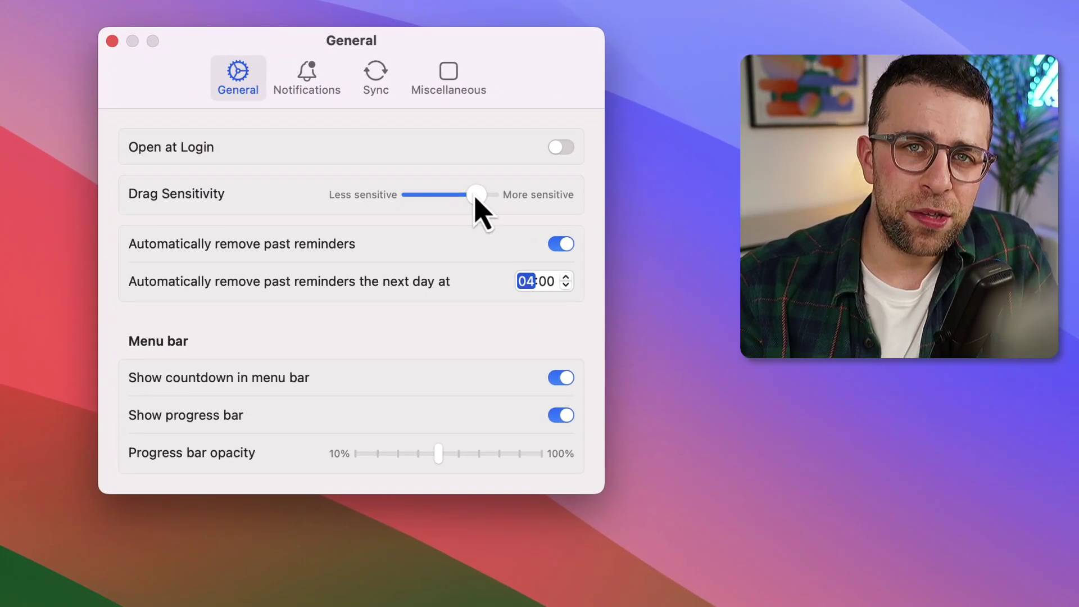
- Lower drag sensitivity and raise progress bar opacity, then show the Notifications settings
drag(475, 198, 461, 202)
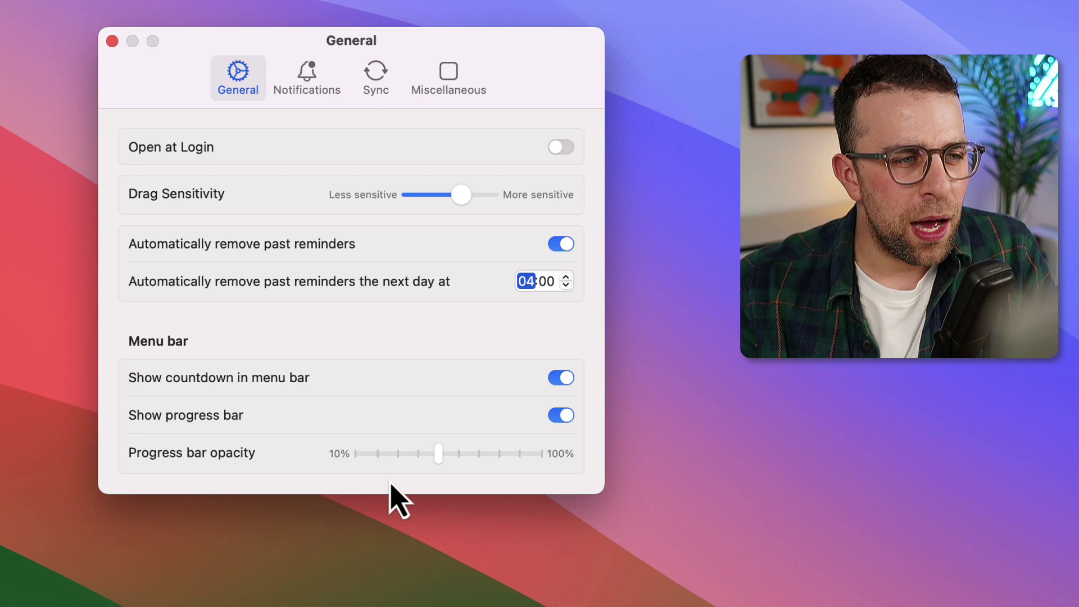
drag(438, 456, 460, 458)
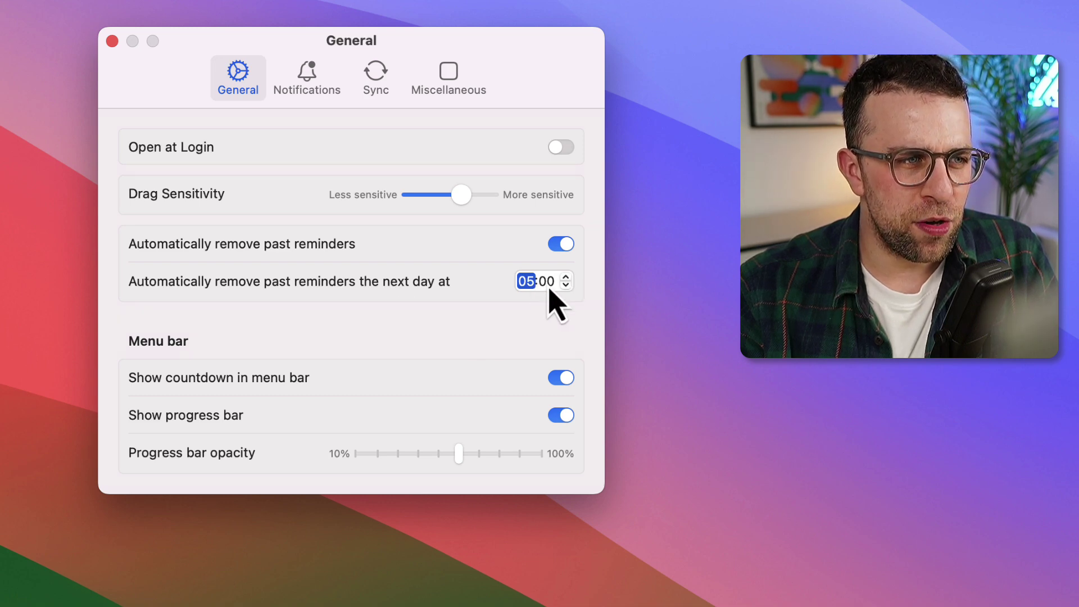
click(315, 75)
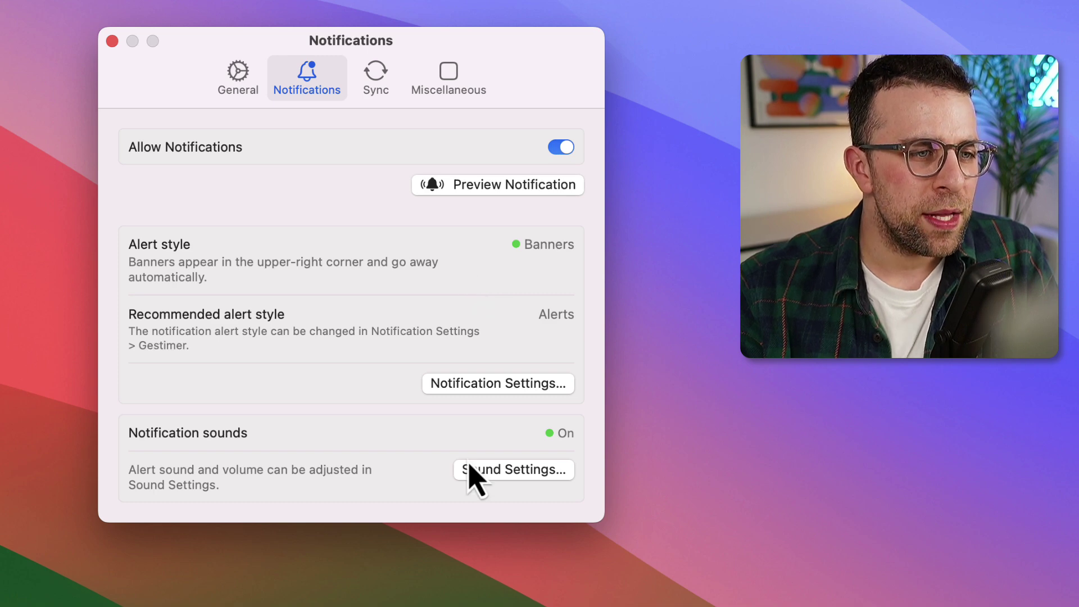
- Keep Groceries as the Sync list, then view the Miscellaneous settings with app info
click(391, 89)
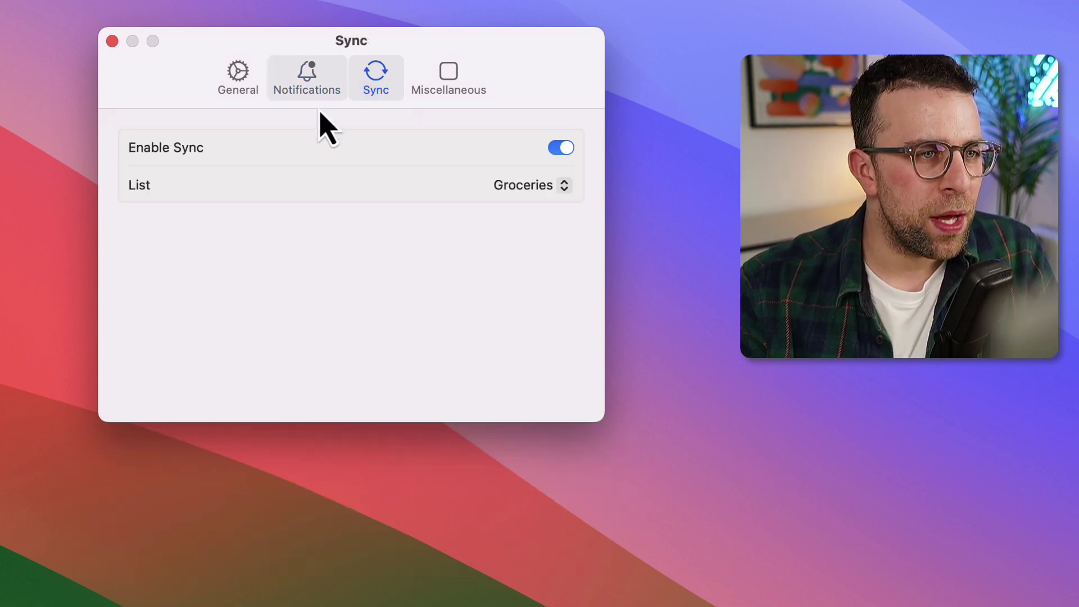
click(552, 183)
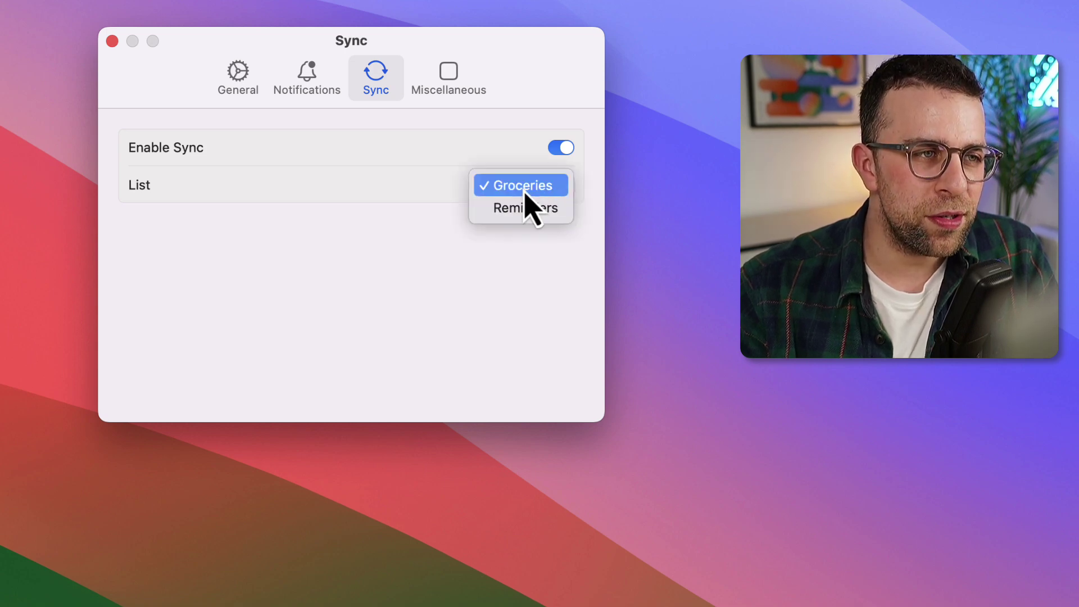
click(415, 244)
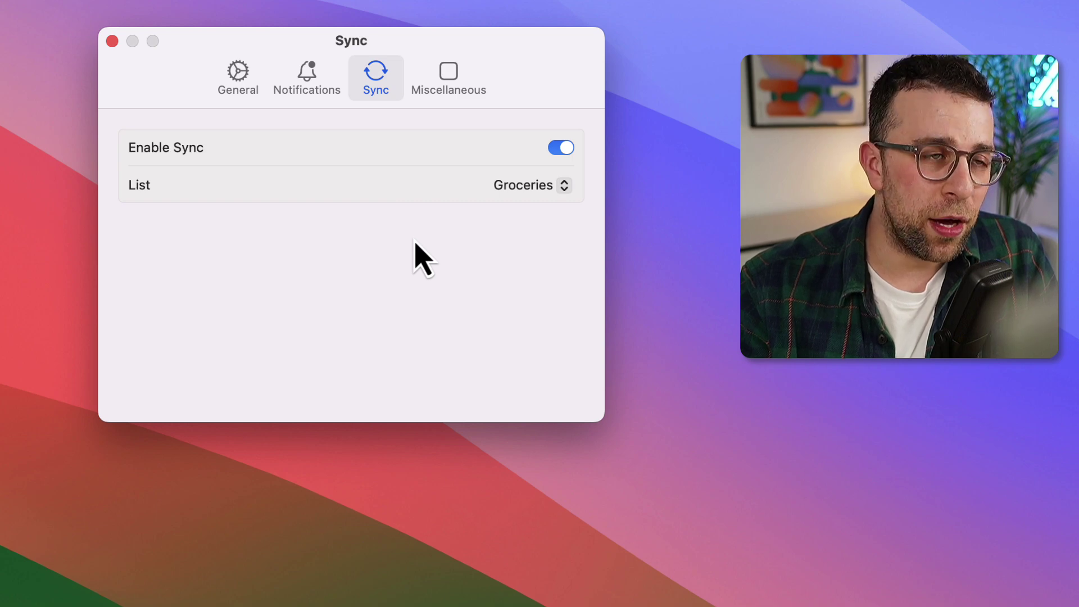
click(462, 90)
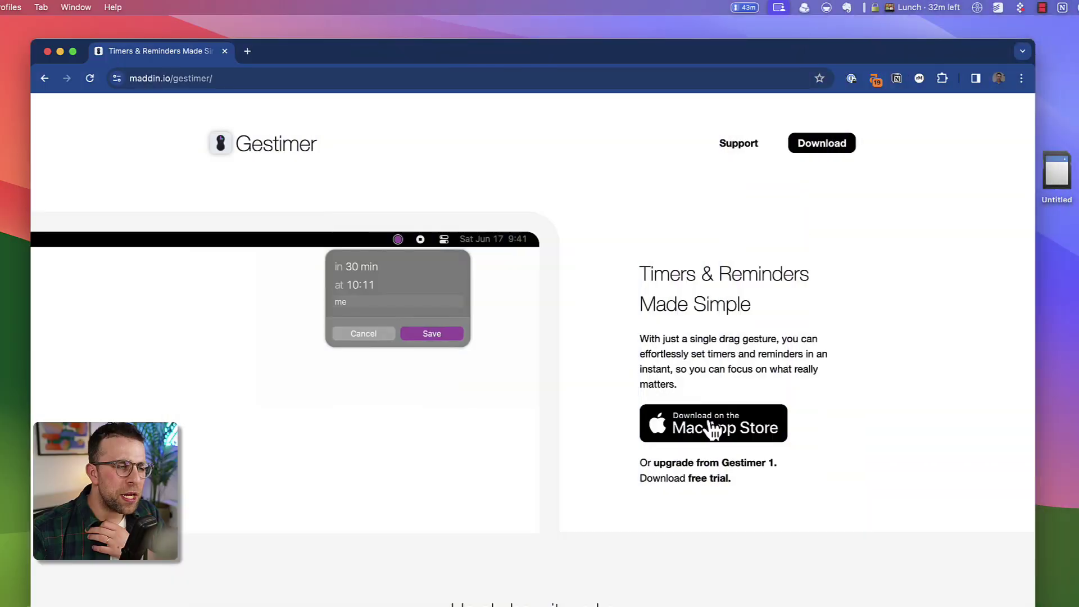
scroll(692, 432, down, 5)
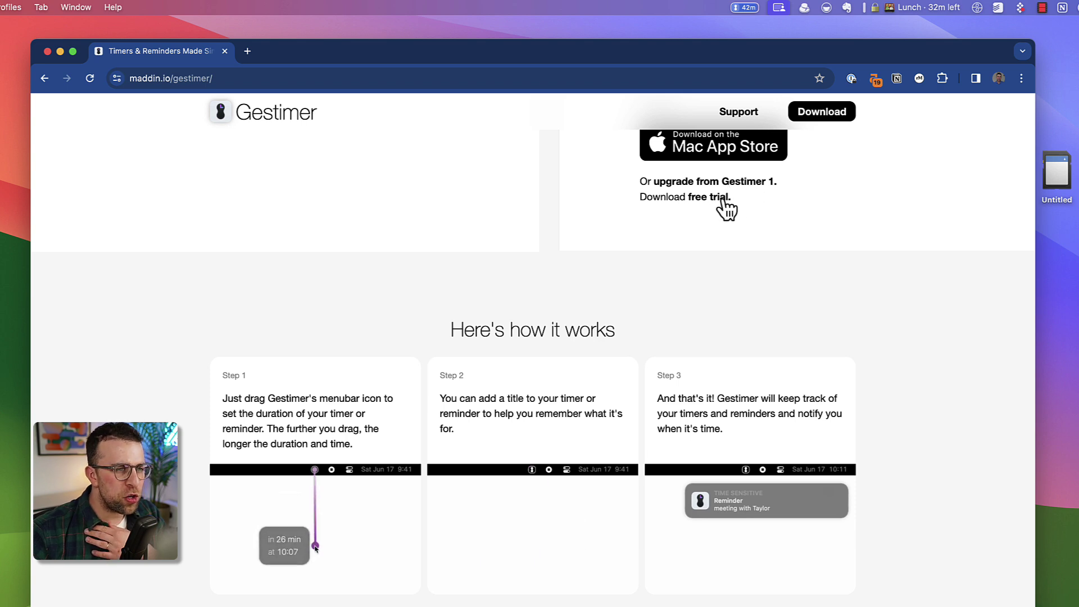
scroll(719, 211, down, 15)
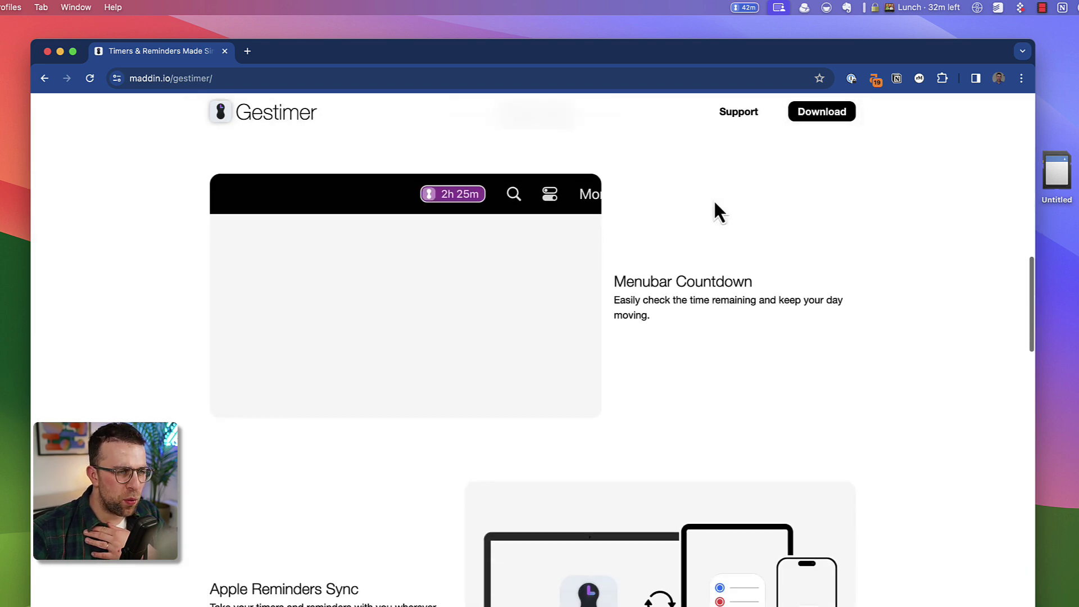
scroll(717, 212, down, 2)
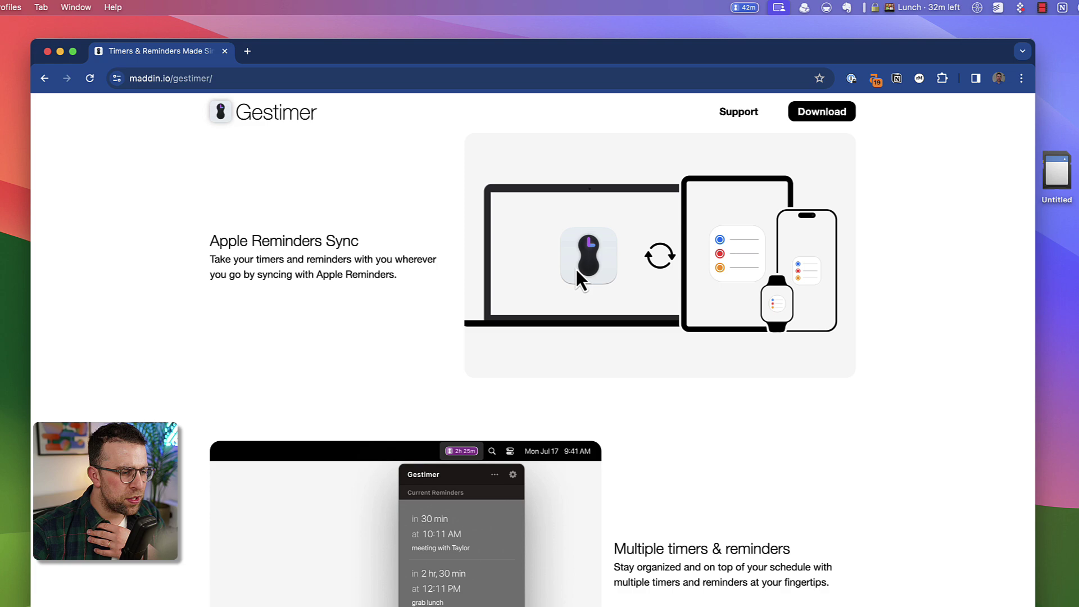
scroll(578, 272, down, 5)
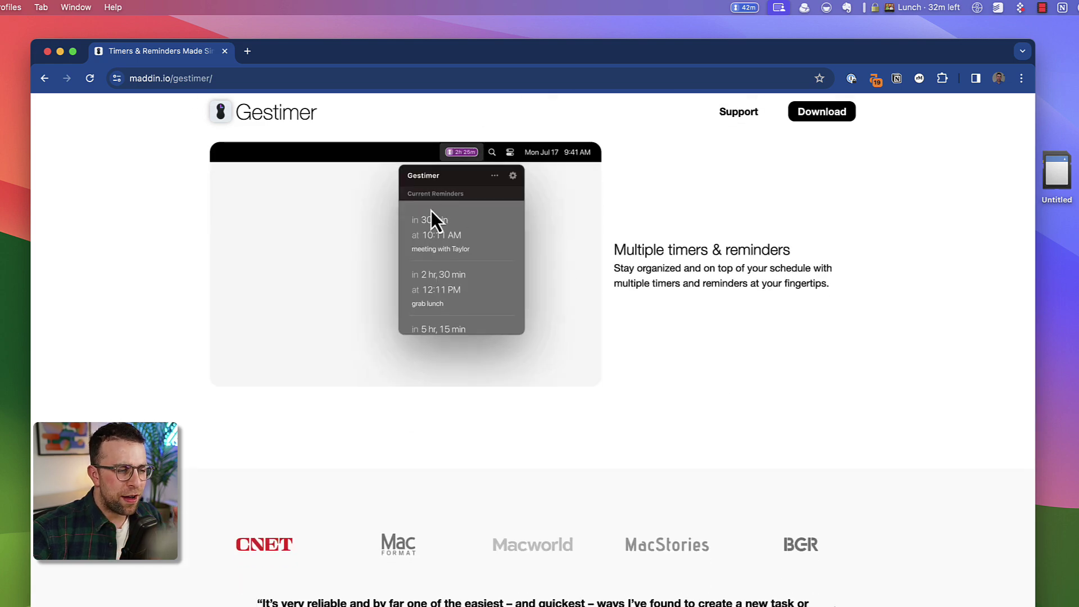
scroll(464, 377, down, 10)
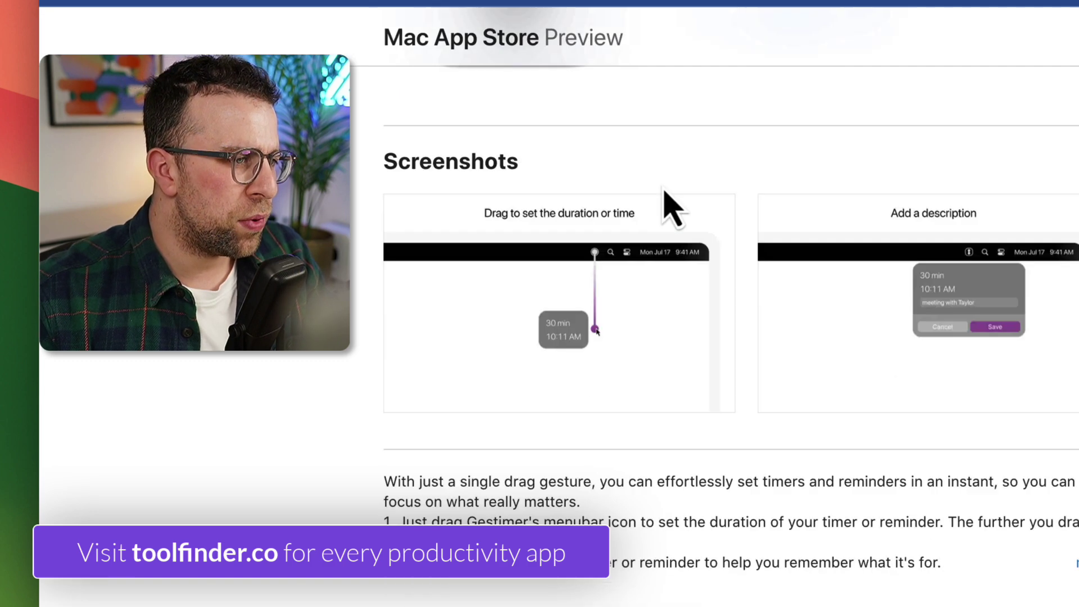
scroll(669, 206, down, 5)
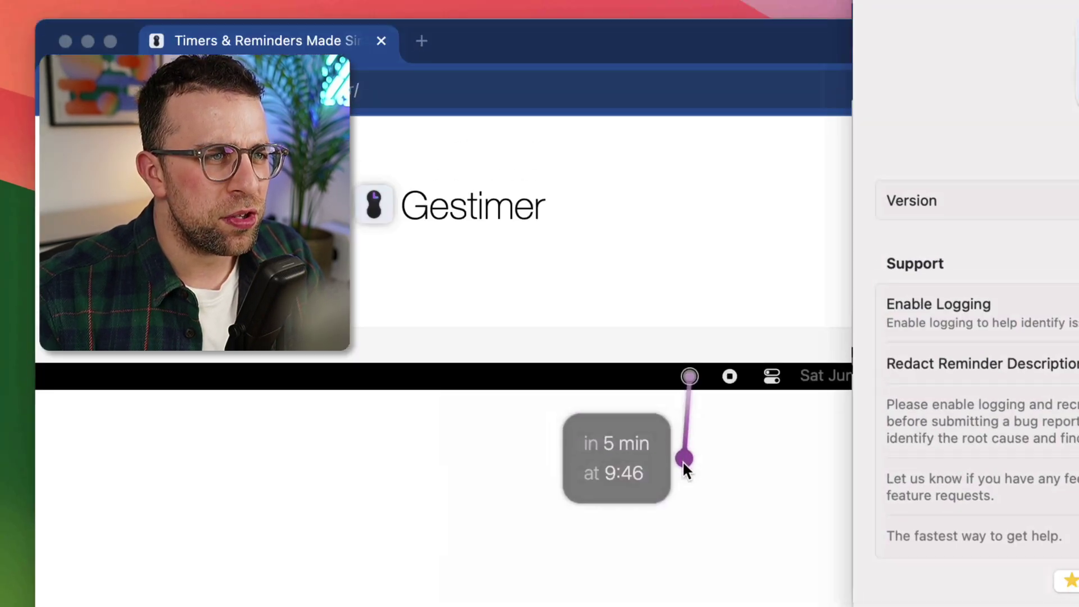
- Set a 30-minute 'meeting' timer in the website's drag demo, then return to General settings
drag(687, 492, 691, 599)
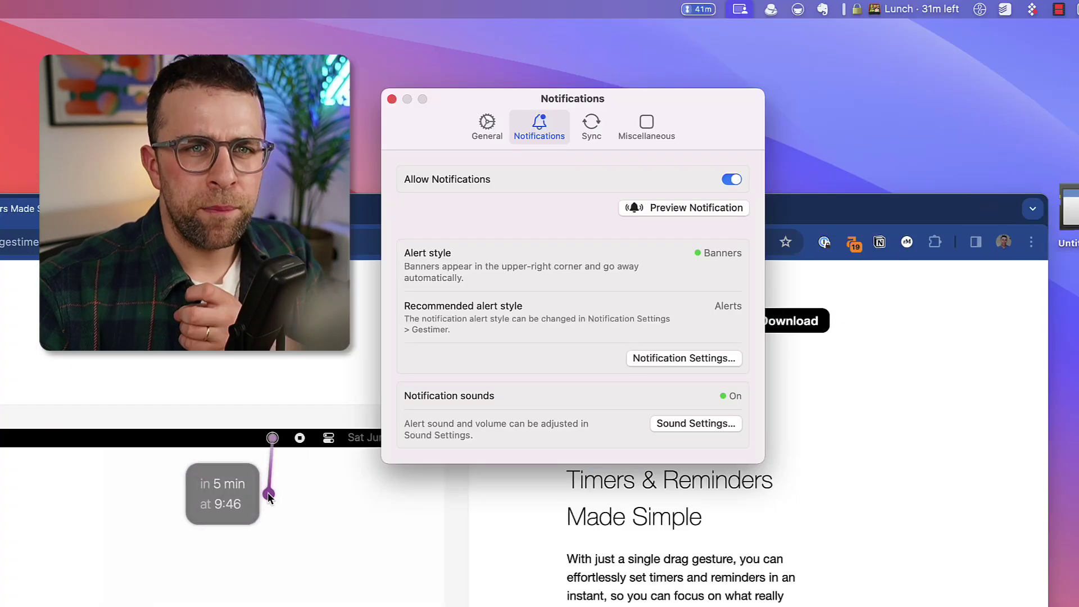
drag(270, 494, 272, 569)
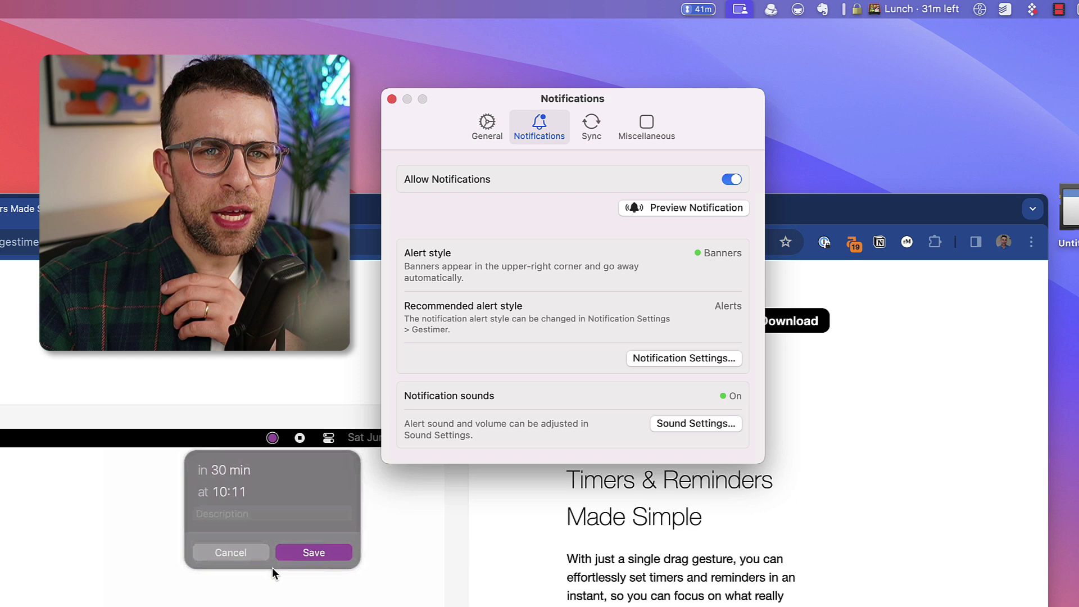
text(meeting)
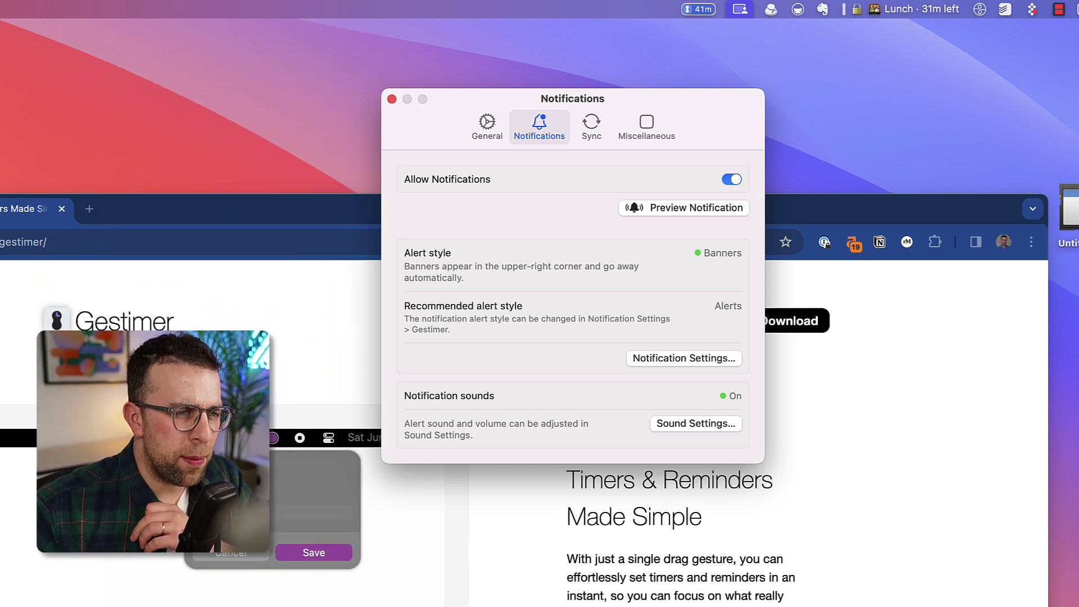
click(494, 120)
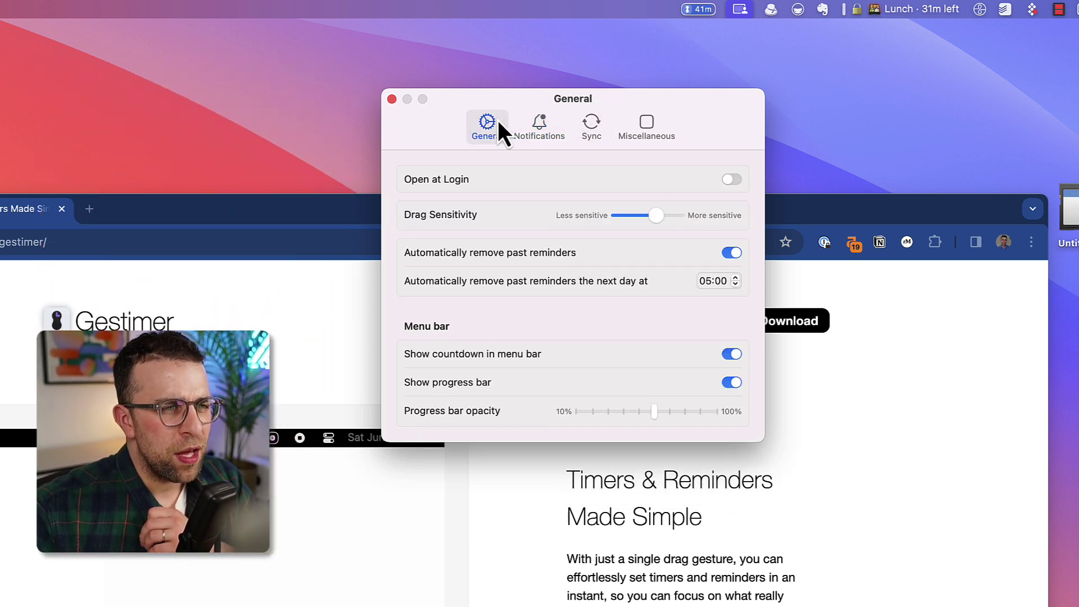
- Close Settings, raise the browser window, and check the current reminders list
click(391, 100)
drag(480, 218, 470, 151)
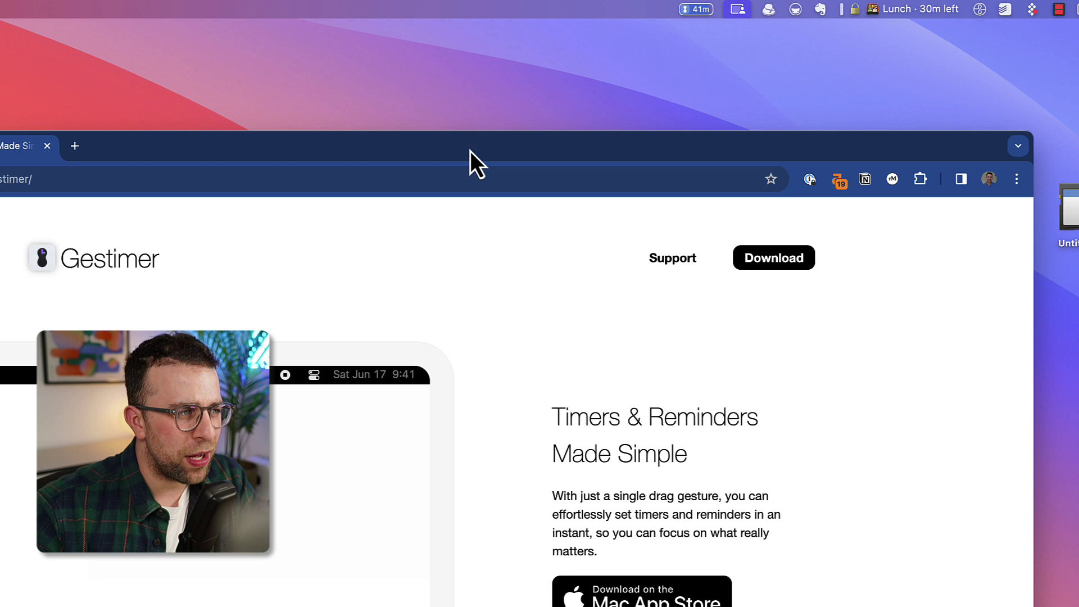
click(696, 12)
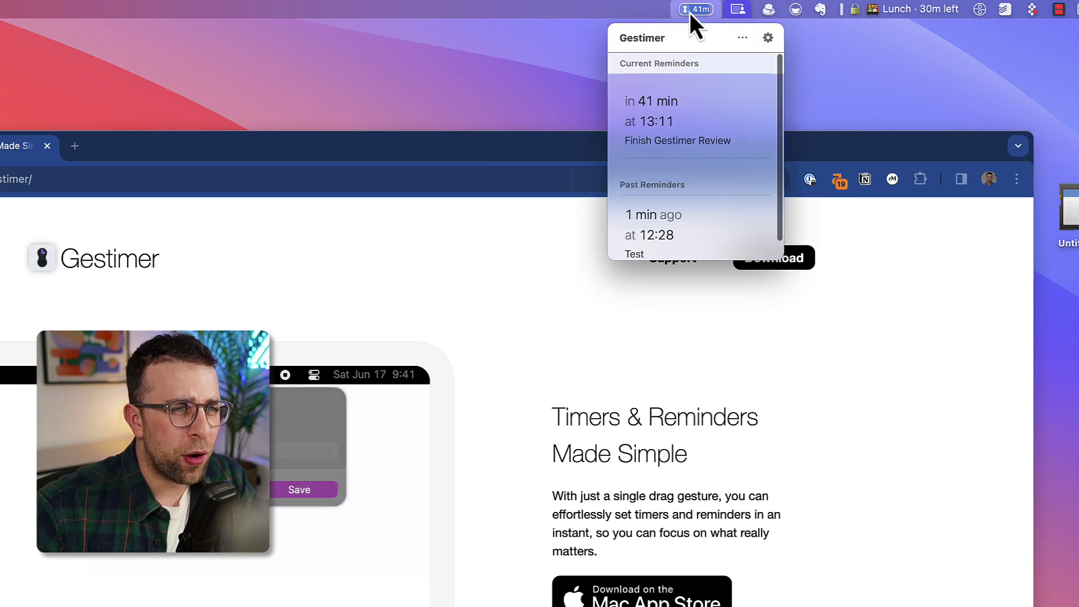
click(684, 12)
- Drag a test timer from the menu bar out to several hours, then back to about 7 hours
drag(681, 11, 691, 606)
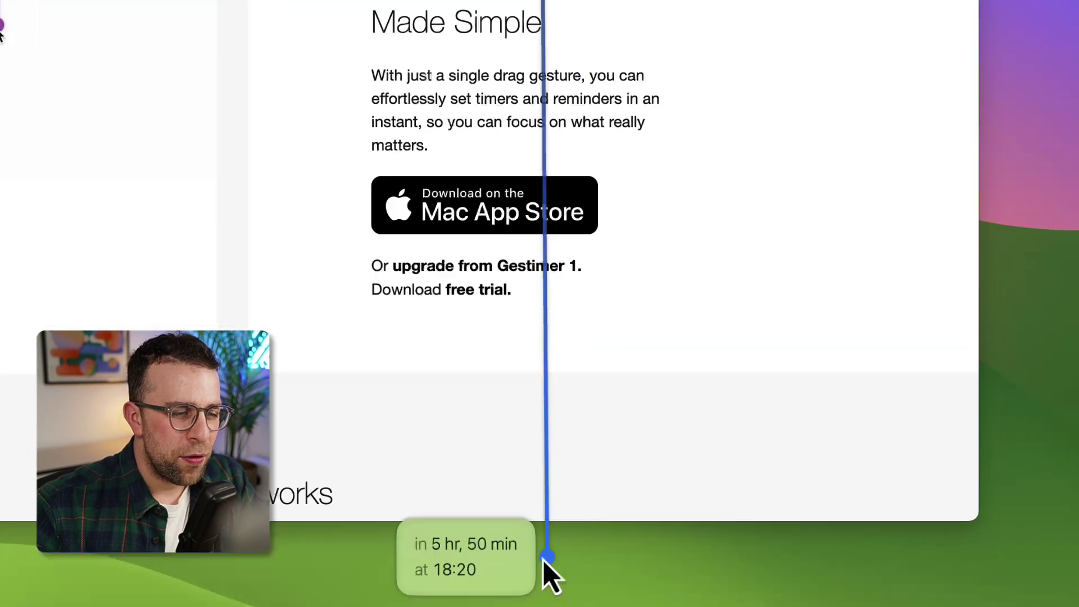
drag(545, 559, 1078, 606)
drag(1078, 557, 1078, 271)
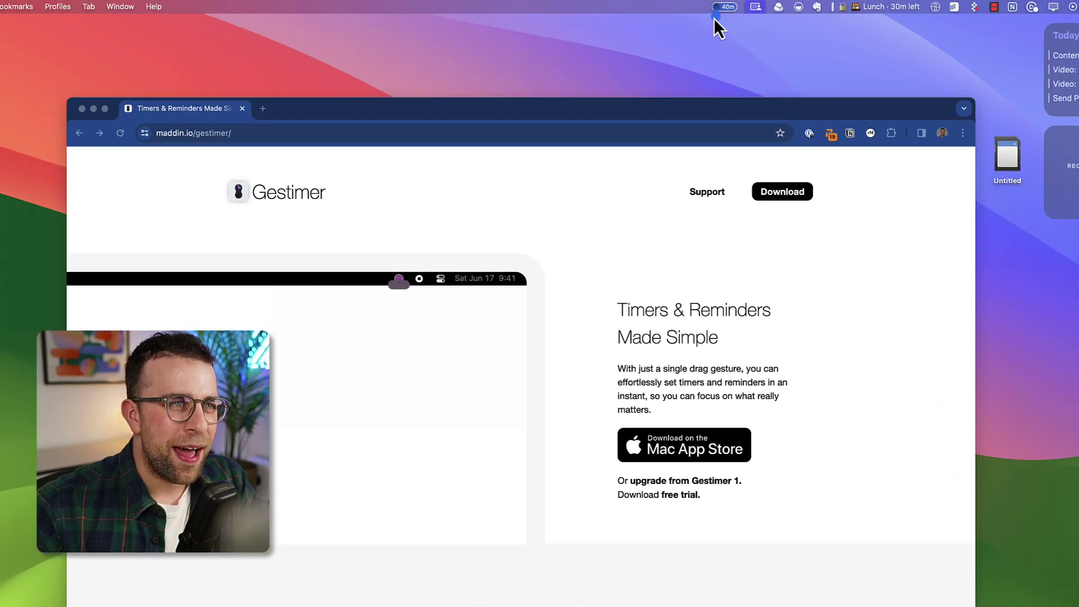
- Save a 2-minute reminder due at 12:33 and check it above Finish Gestimer Review
mouse_move(717, 20)
drag(717, 20, 706, 72)
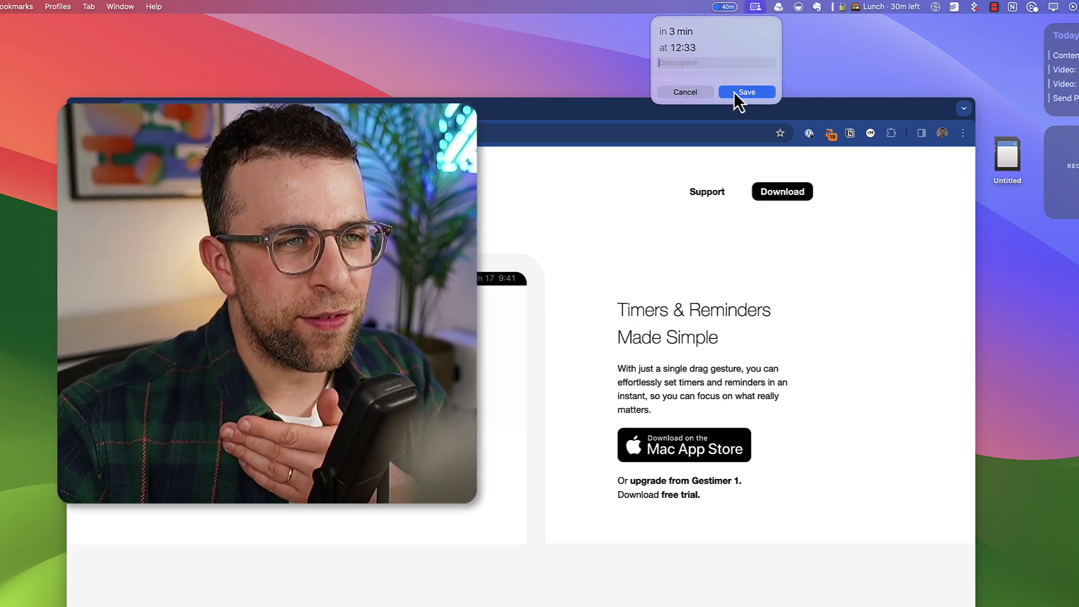
click(740, 92)
click(727, 8)
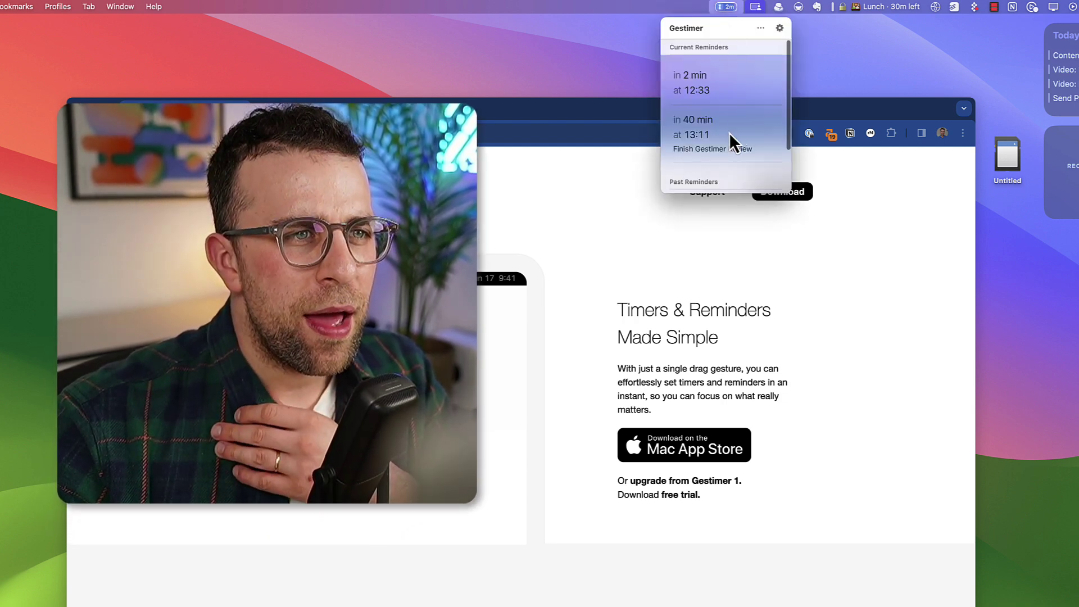
scroll(730, 133, down, 3)
scroll(730, 133, up, 3)
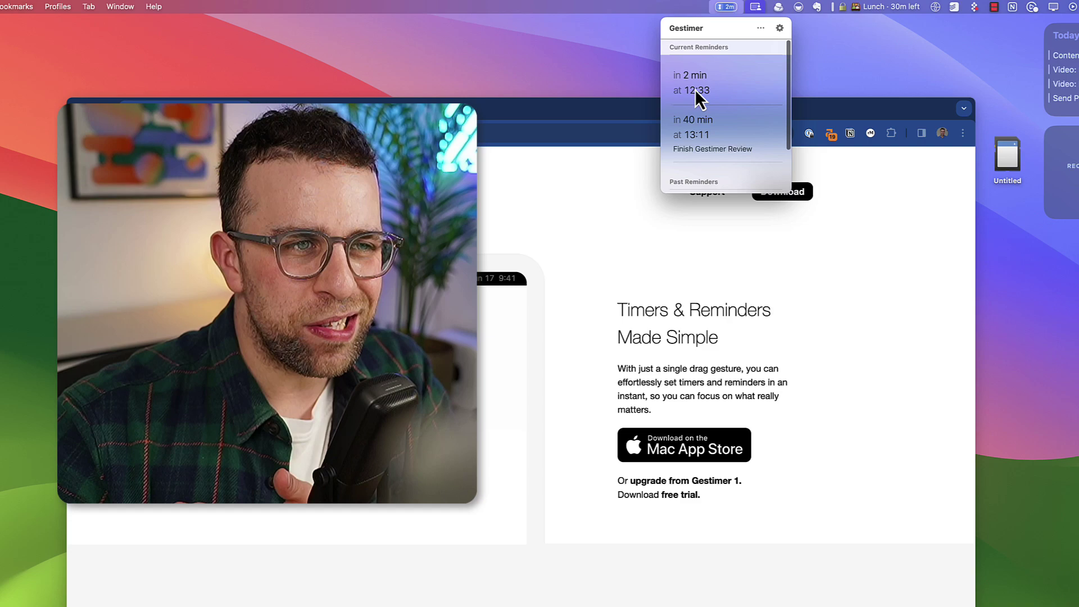
scroll(703, 120, down, 3)
scroll(703, 119, up, 3)
click(714, 74)
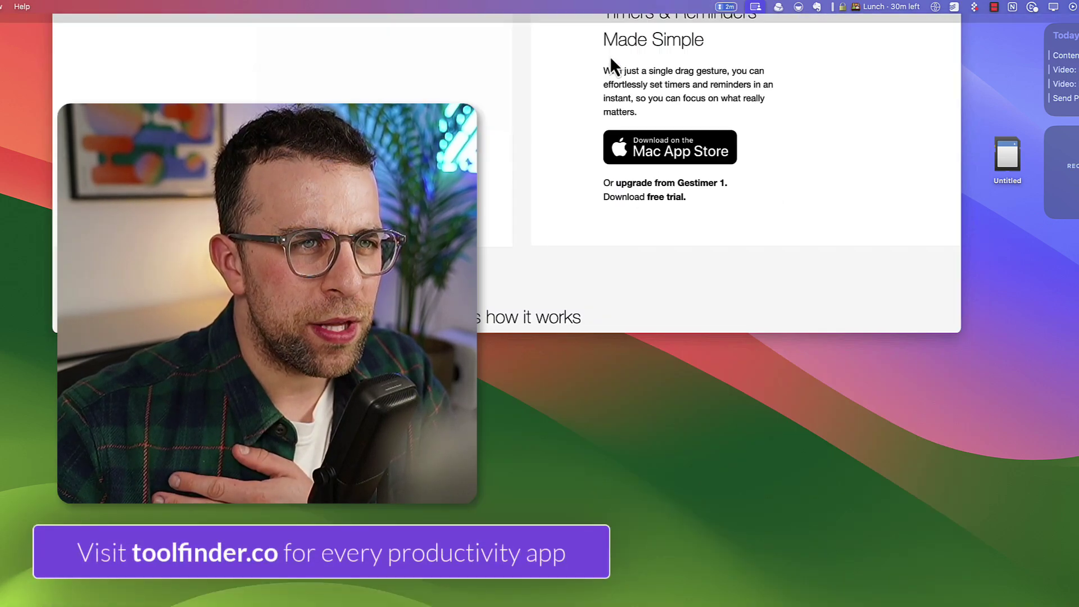
click(714, 74)
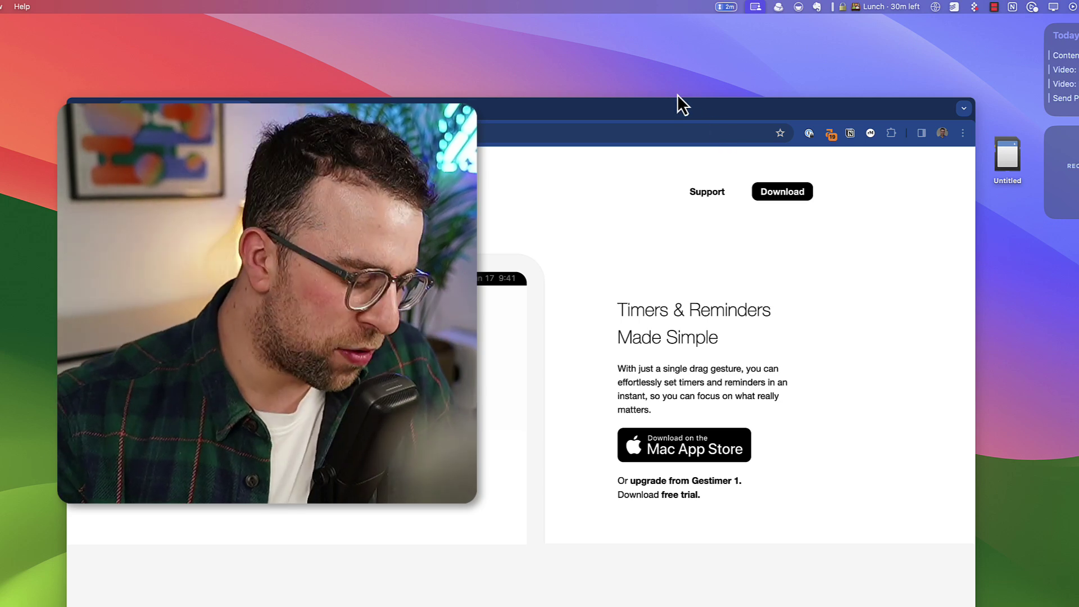
key(super+space)
key(Escape)
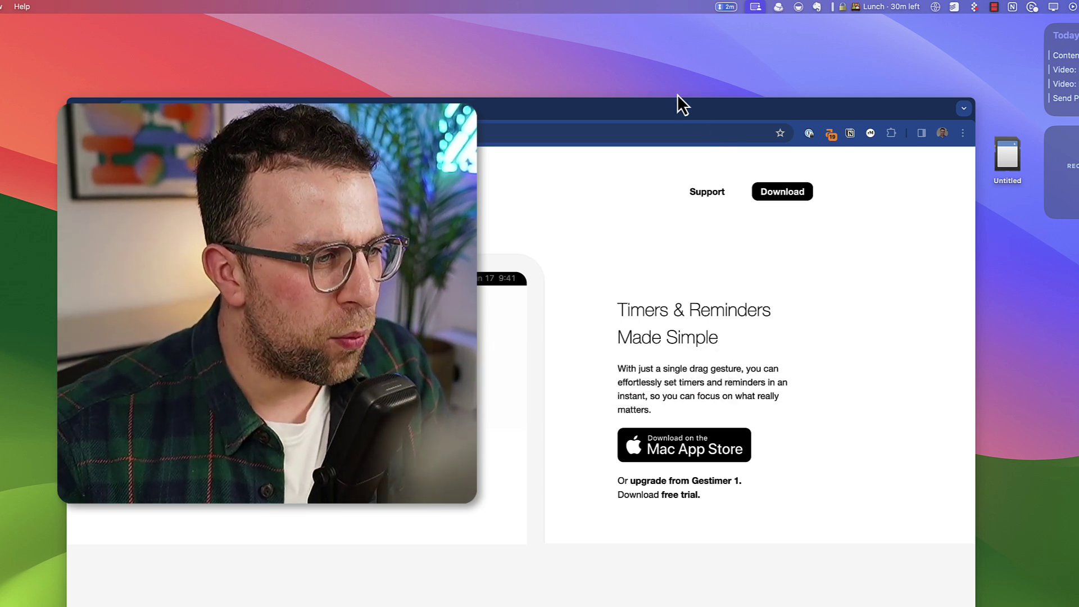
key(alt+shift+l)
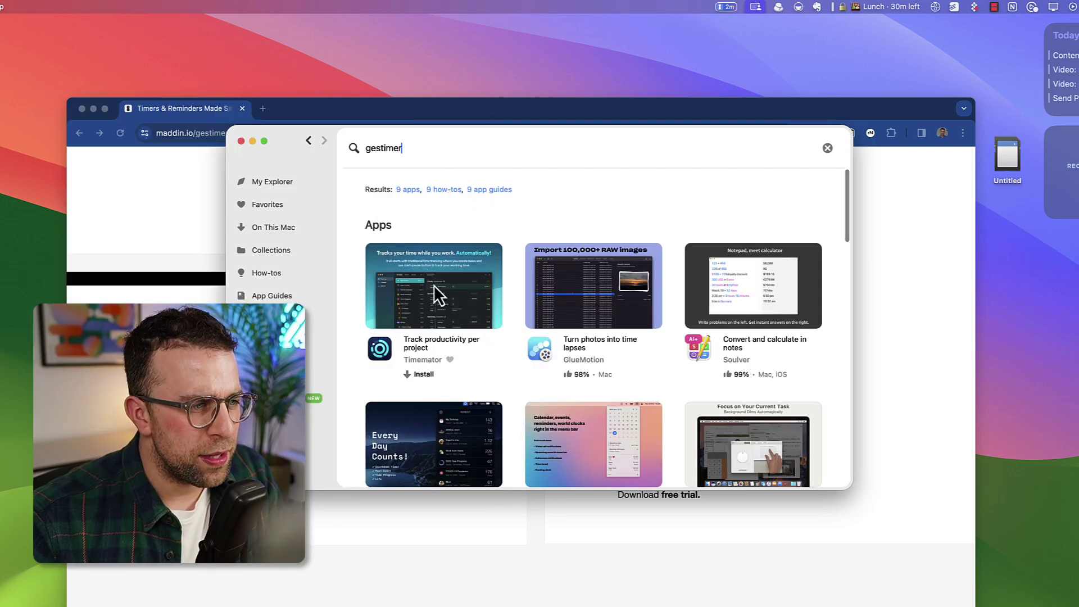
scroll(434, 285, down, 1)
scroll(434, 285, down, 5)
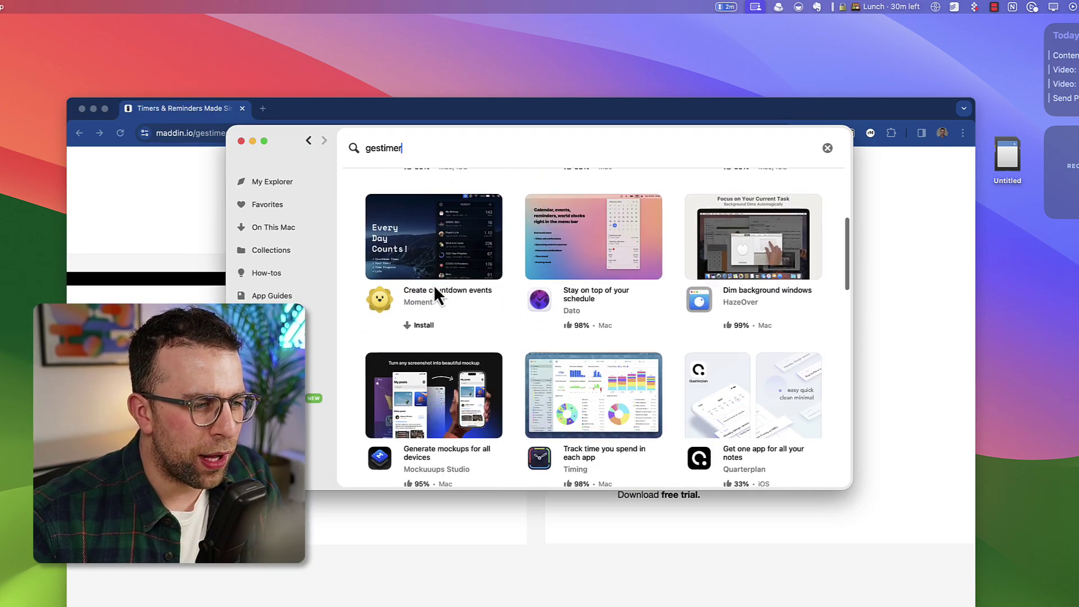
scroll(435, 286, up, 8)
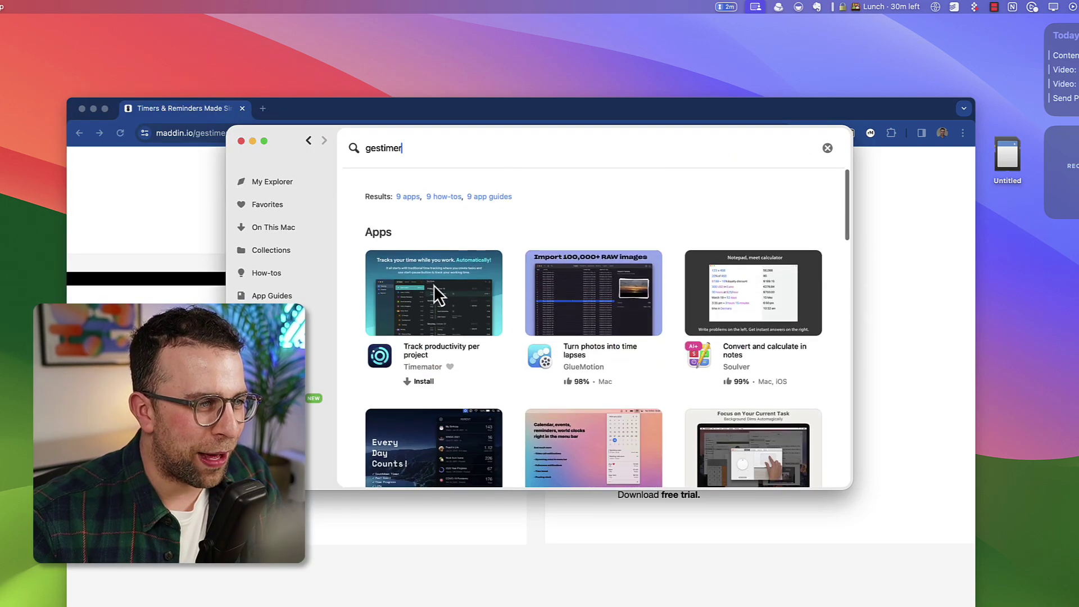
click(241, 141)
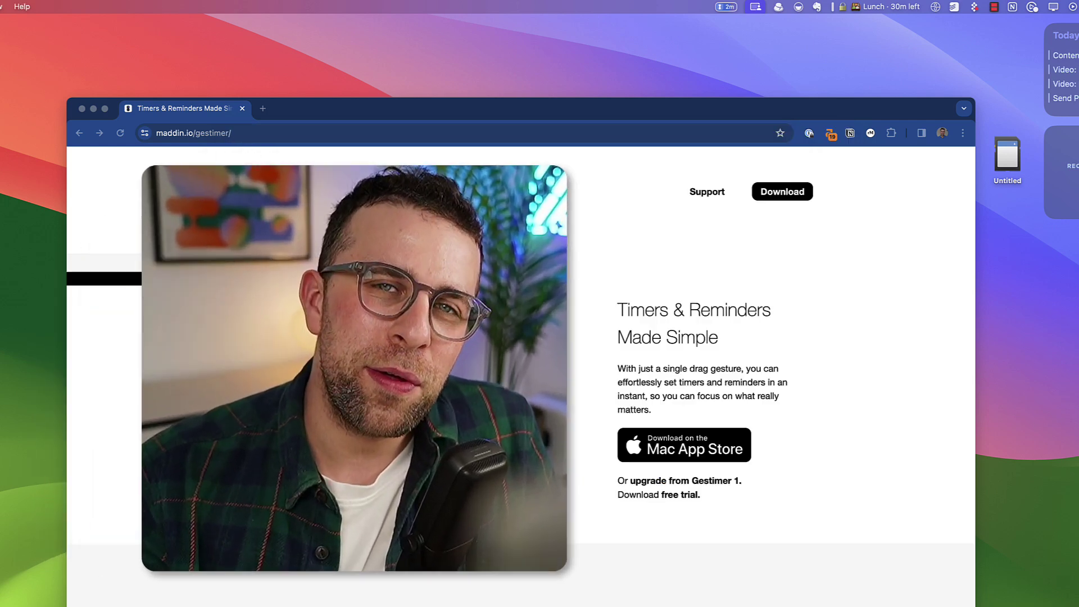